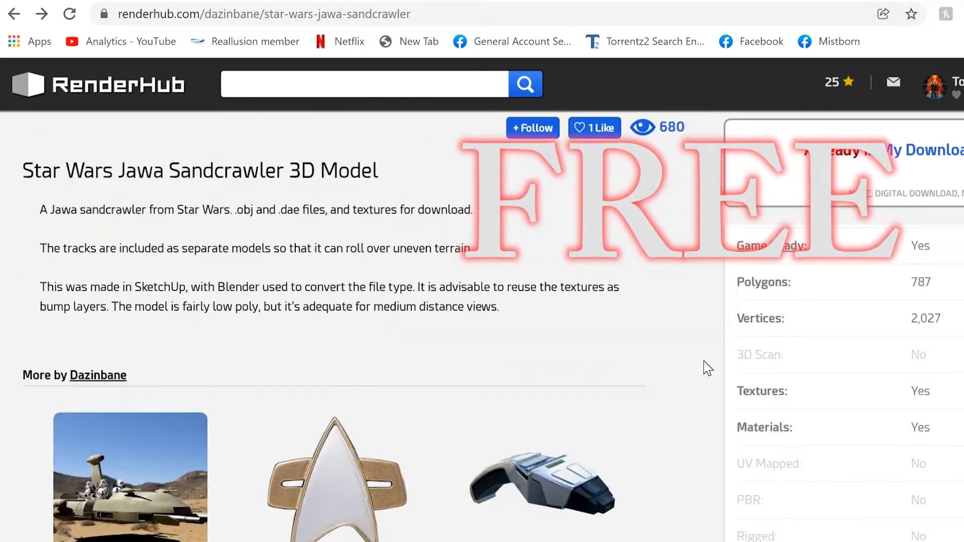
- Examine the Jawa sandcrawler model pages on RenderHub and TurboSquid, including the description, included formats and preview images
scroll(708, 369, down, 6)
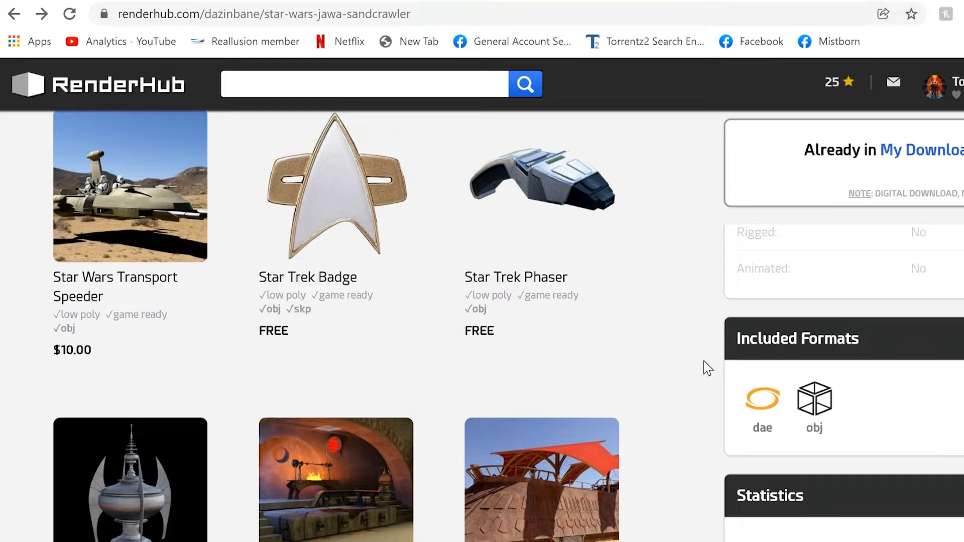
scroll(708, 369, down, 3)
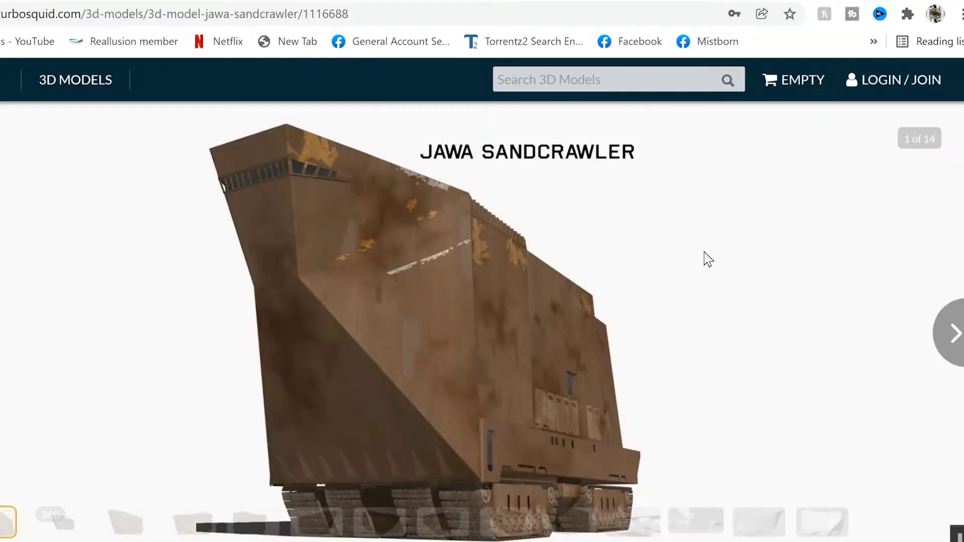
scroll(705, 258, down, 5)
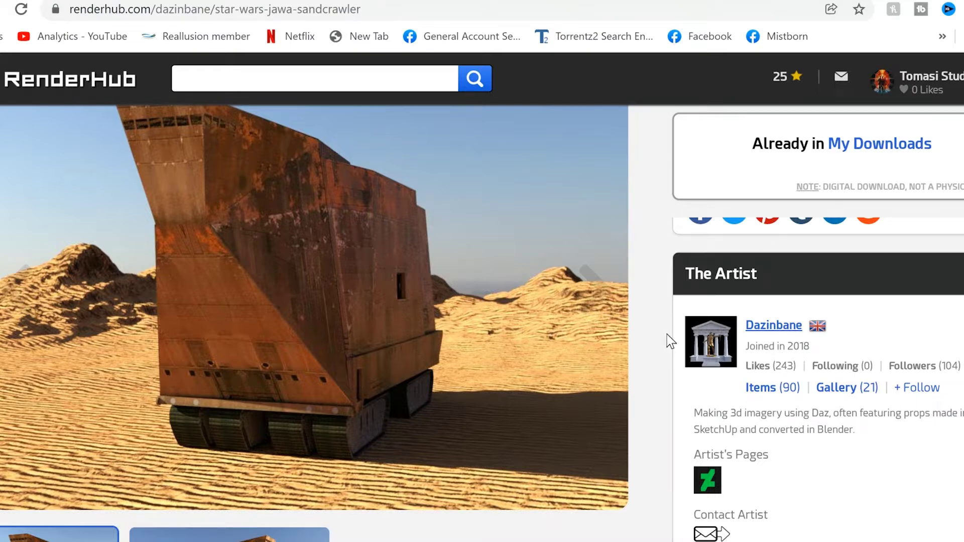
scroll(635, 394, up, 1)
scroll(566, 361, down, 3)
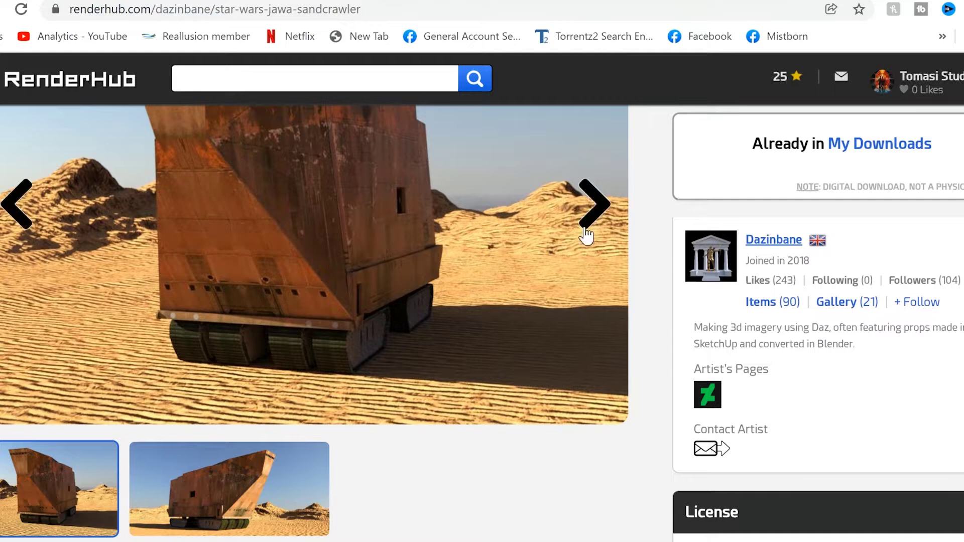
click(589, 211)
key(ctrl+Tab)
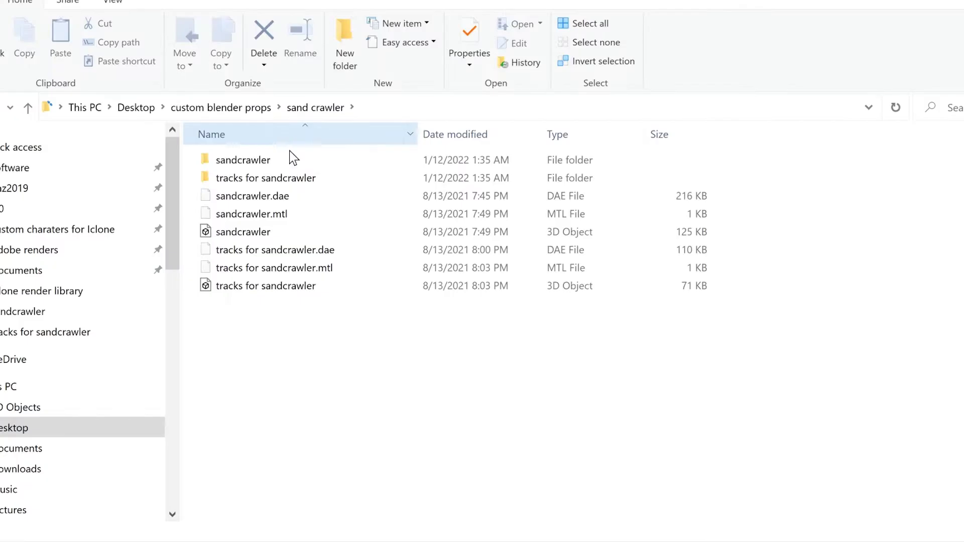
- Inspect the texture images in the sandcrawler folder and return to the sand crawler folder to check its tracks subfolder
double_click(280, 160)
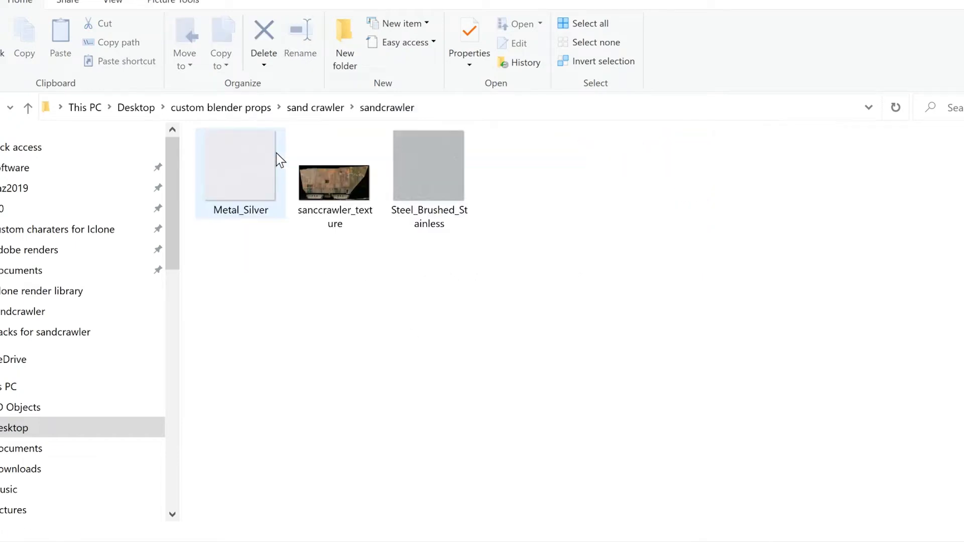
click(316, 108)
click(284, 179)
key(F2)
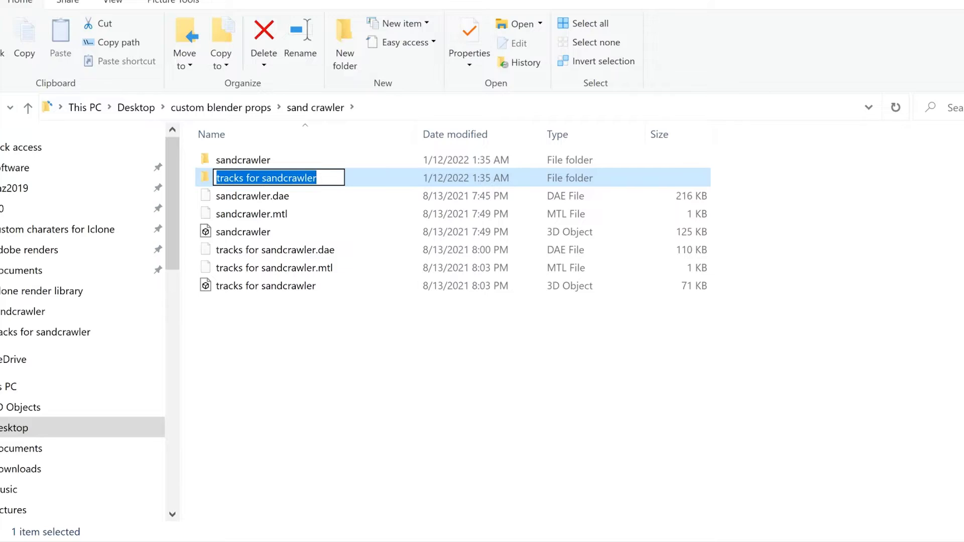
- Switch to WinZip, review the files in the star-wars-jawa-sandcrawler archive, and minimize the archive window
key(alt+Tab)
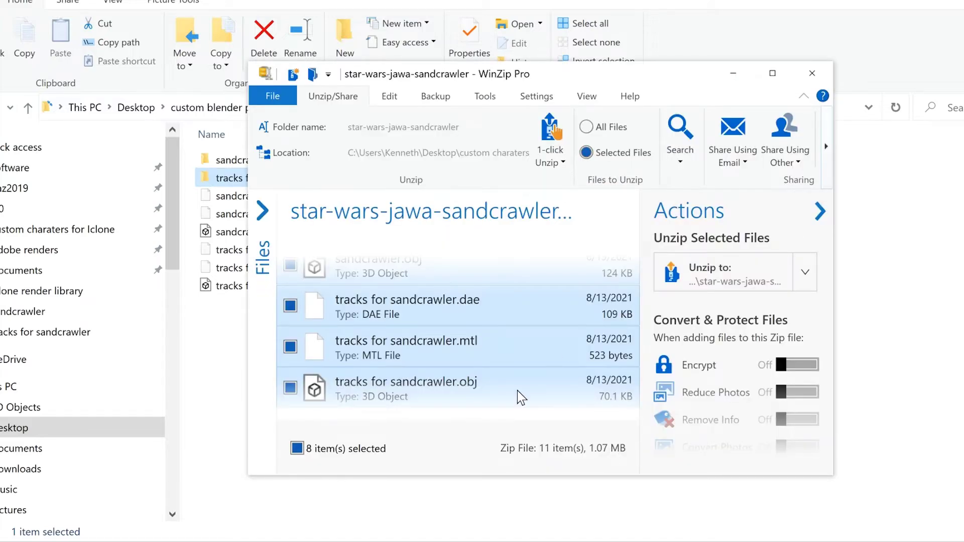
scroll(509, 384, up, 5)
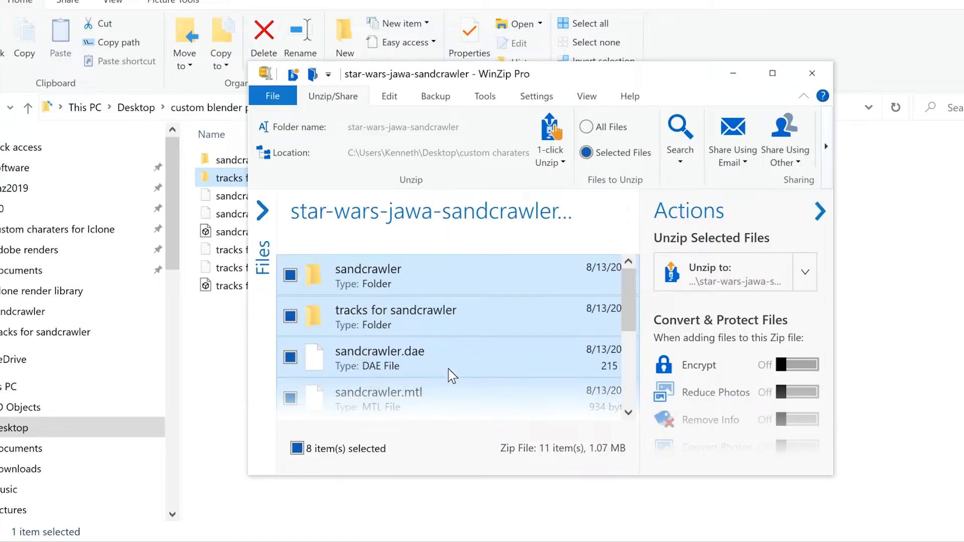
scroll(448, 374, down, 5)
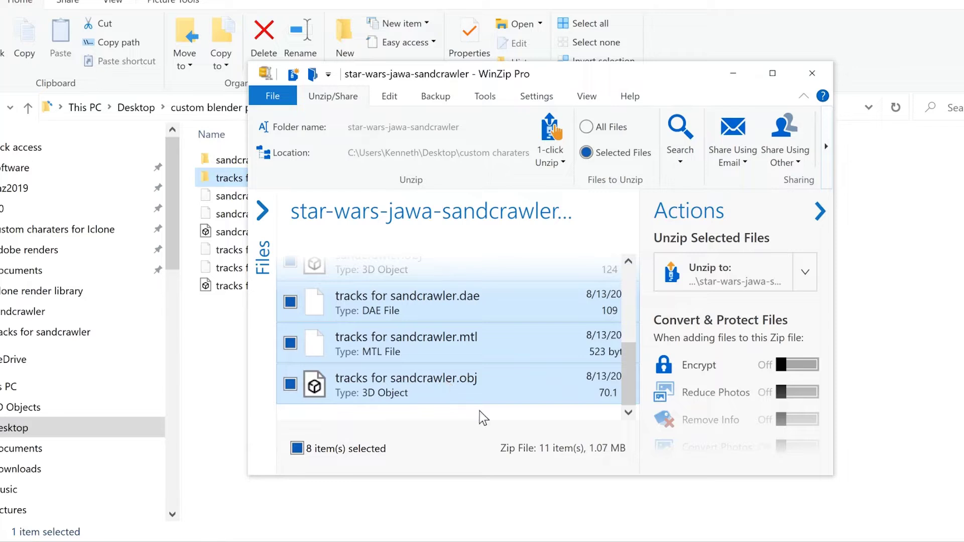
click(733, 73)
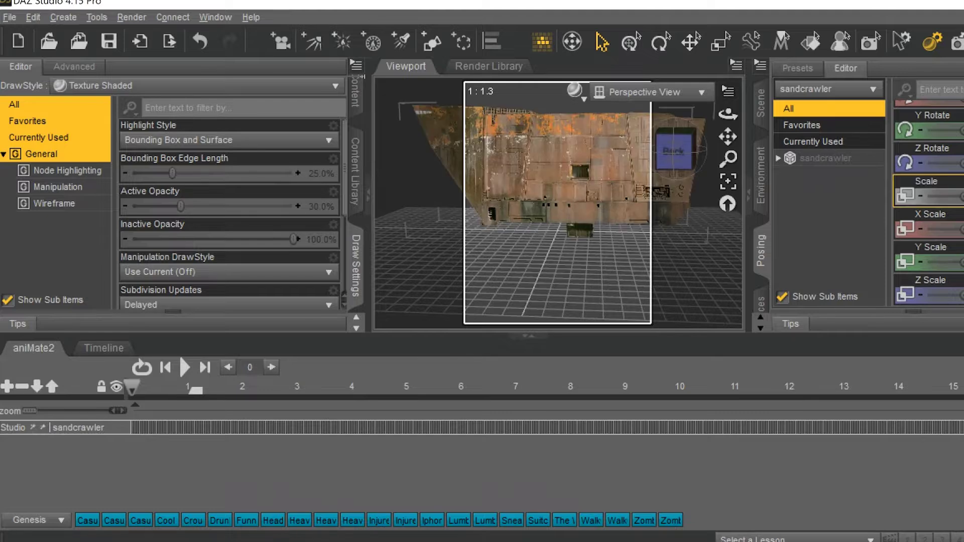
- Move the untextured tracks along X so they sit beneath the front part of the sandcrawler
mouse_move(684, 155)
mouse_down()
mouse_move(713, 157)
mouse_move(693, 154)
mouse_move(708, 154)
mouse_move(706, 171)
mouse_move(666, 146)
mouse_move(673, 153)
mouse_up()
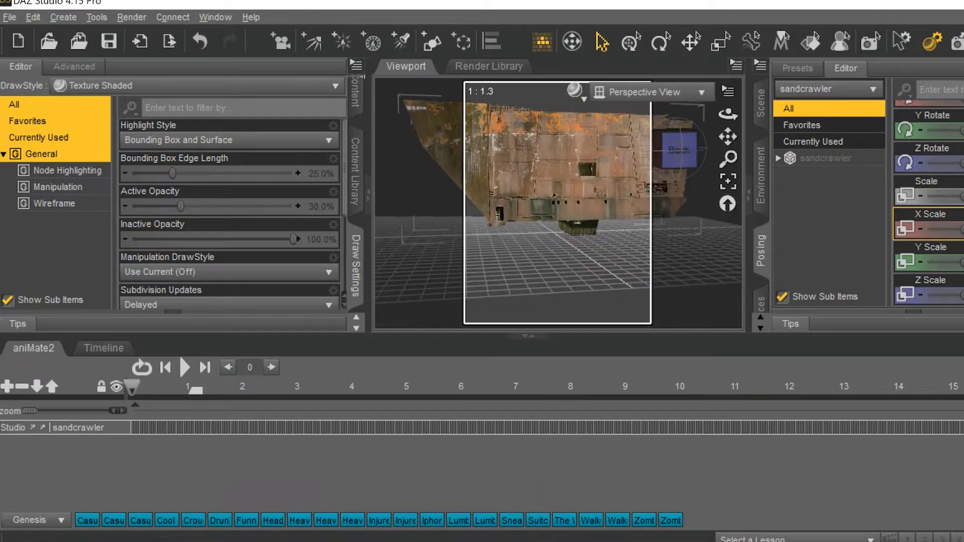
scroll(924, 211, up, 3)
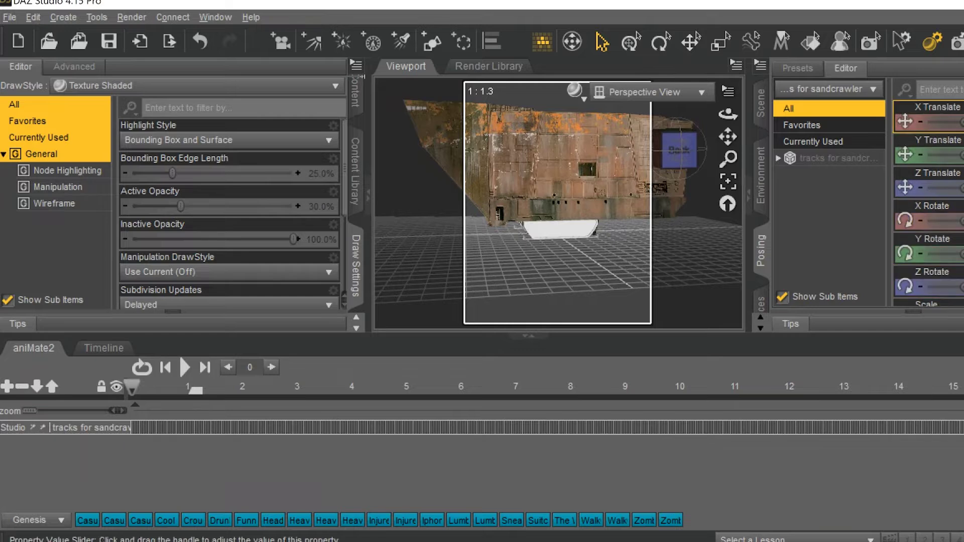
click(216, 18)
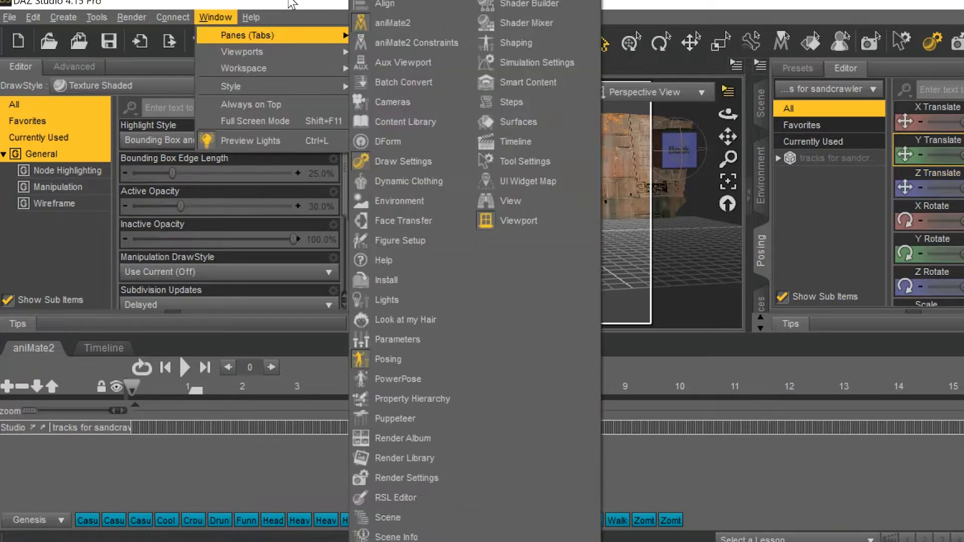
click(200, 41)
mouse_move(958, 121)
mouse_down()
mouse_move(949, 121)
mouse_move(961, 121)
mouse_up()
- Apply the sanccrawler_texture image as the diffuse color map on the tracks' surfaces
scroll(762, 244, down, 3)
click(762, 242)
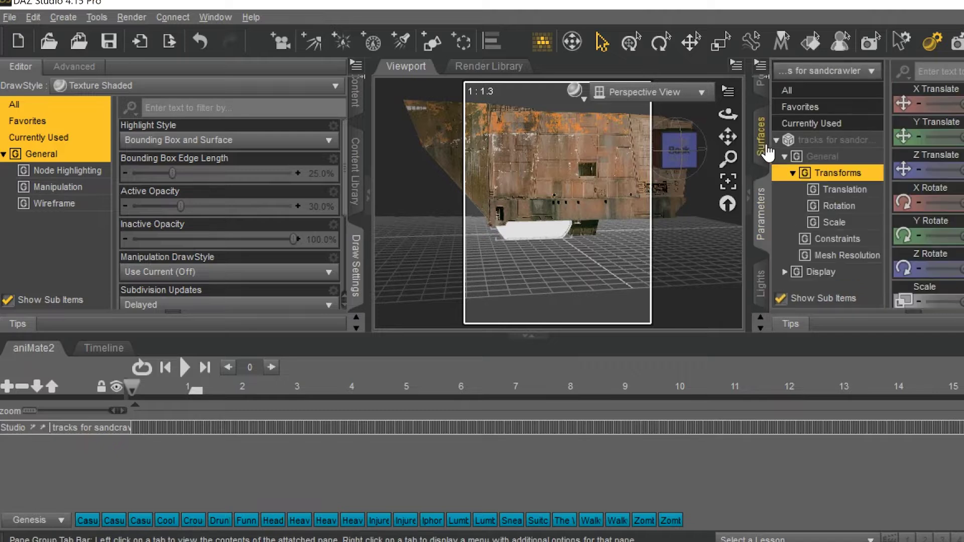
click(766, 153)
click(832, 153)
click(788, 104)
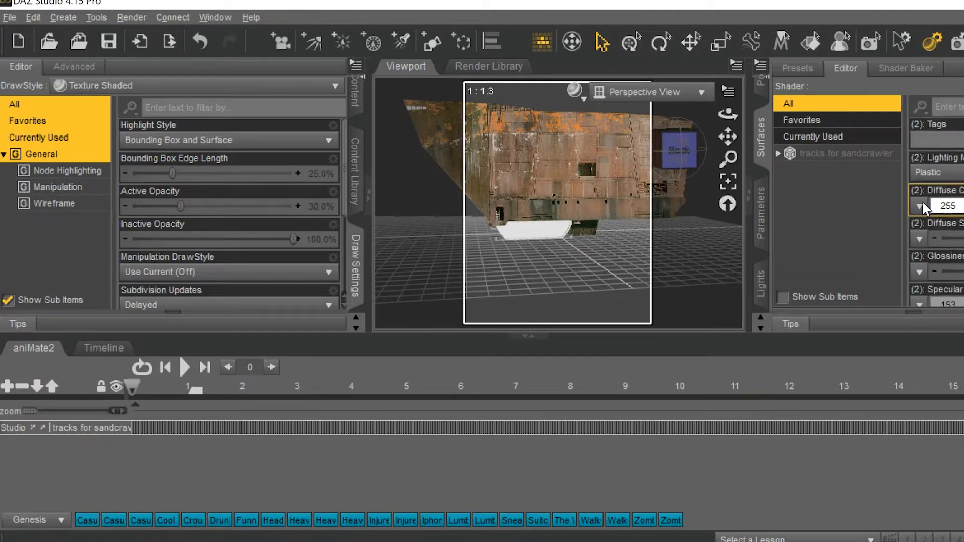
click(919, 206)
click(821, 221)
double_click(424, 366)
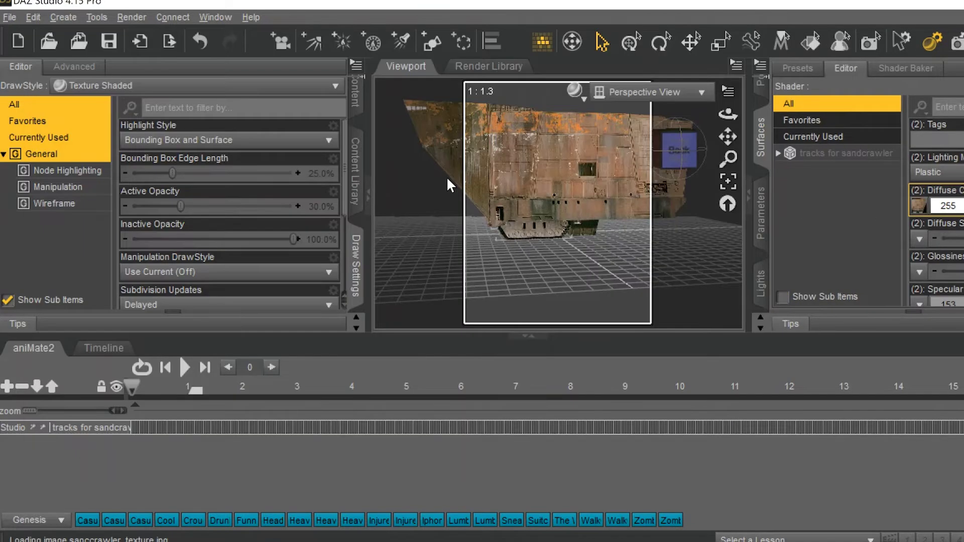
- Duplicate the textured tracks object
click(33, 17)
mouse_move(87, 110)
click(246, 112)
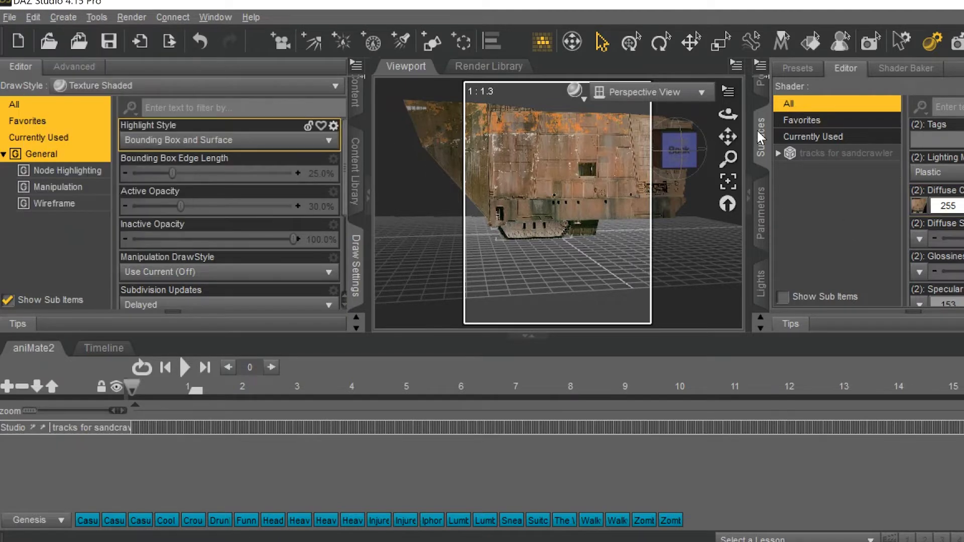
- Move one of the two track sets along X beneath the rear of the sandcrawler and adjust its height along Y
scroll(765, 169, up, 3)
click(768, 173)
click(760, 250)
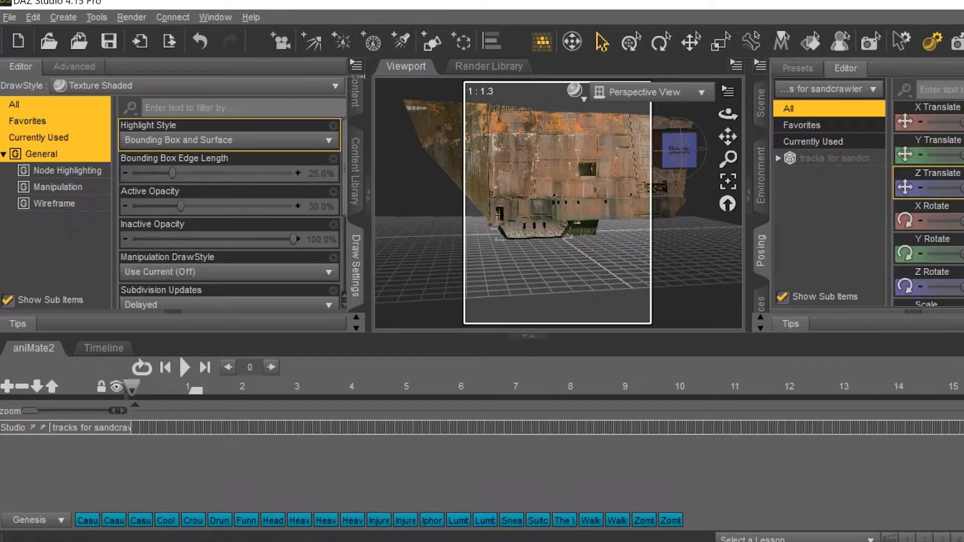
drag(961, 122, 956, 122)
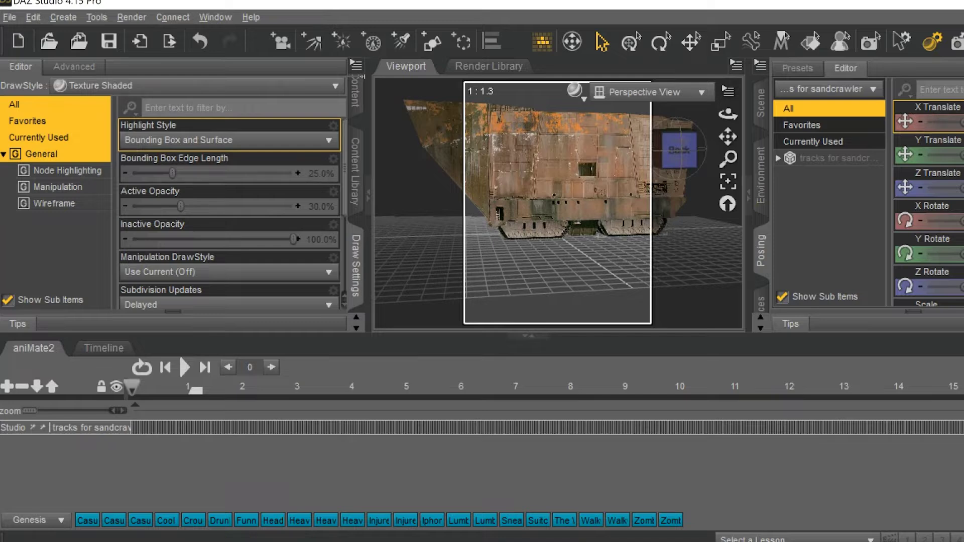
drag(959, 154, 949, 155)
click(534, 236)
- Render a close angled view of the sandcrawler's side and enter 22 as the render name
drag(678, 149, 734, 101)
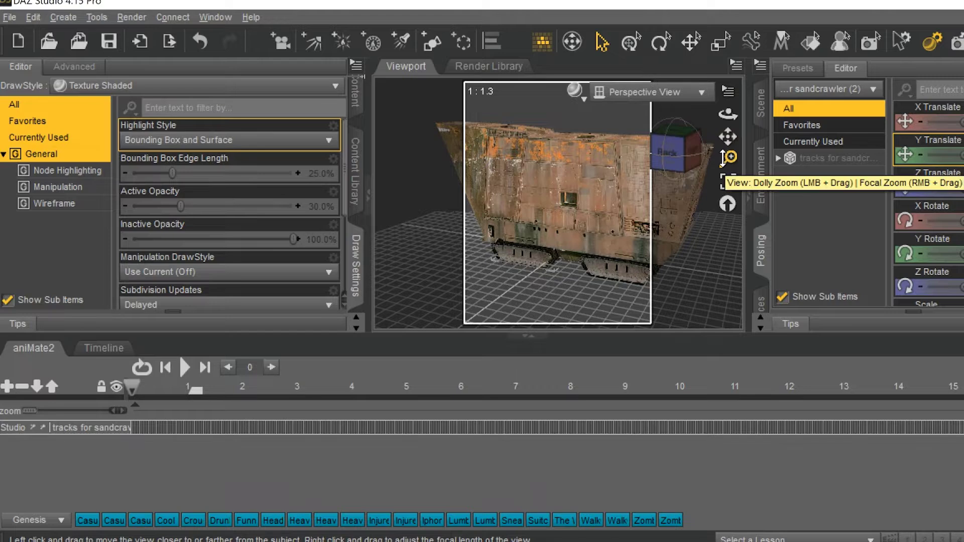
click(687, 170)
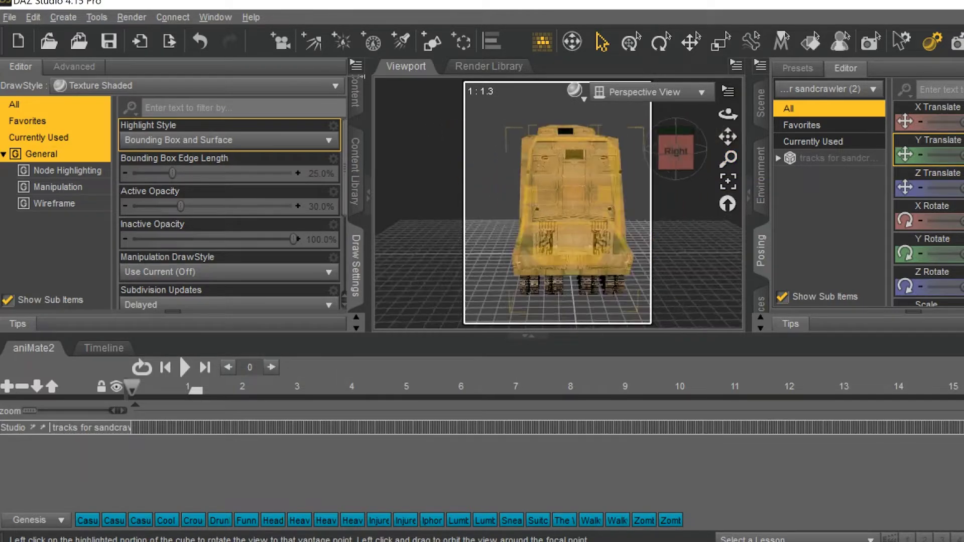
drag(688, 169, 648, 160)
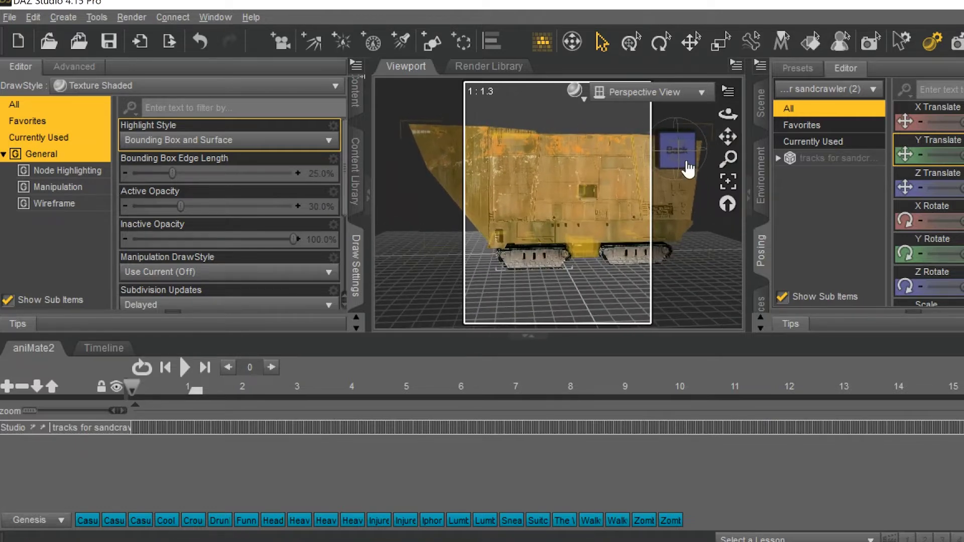
drag(728, 159, 728, 141)
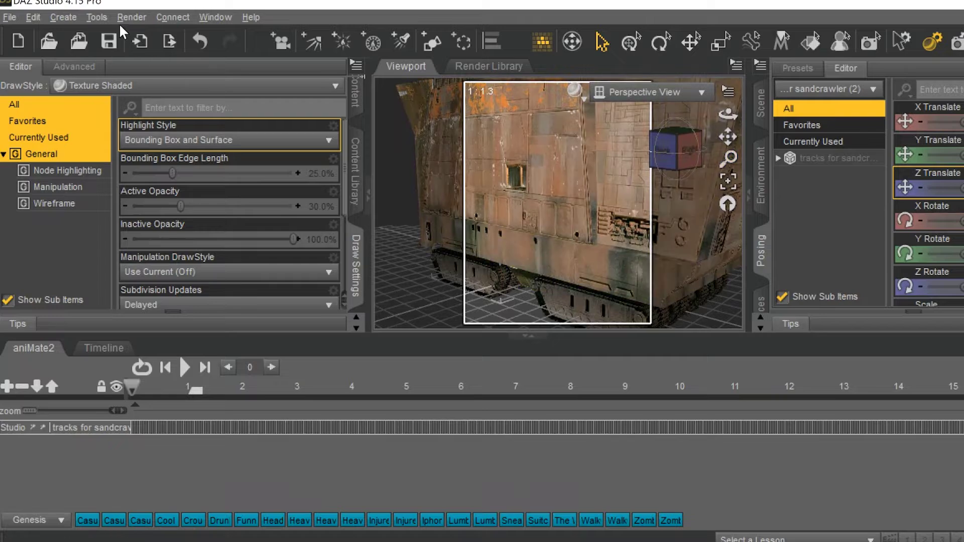
click(132, 18)
click(151, 34)
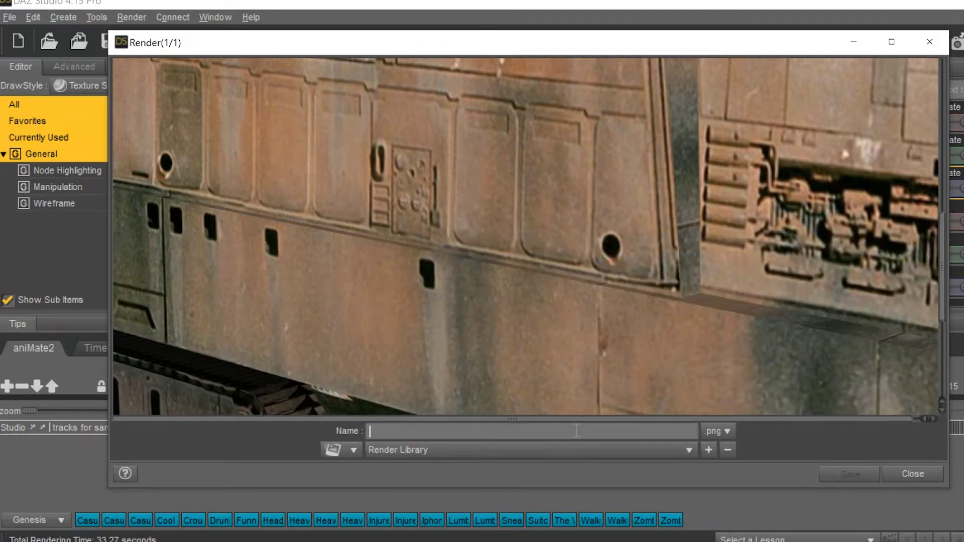
text(22)
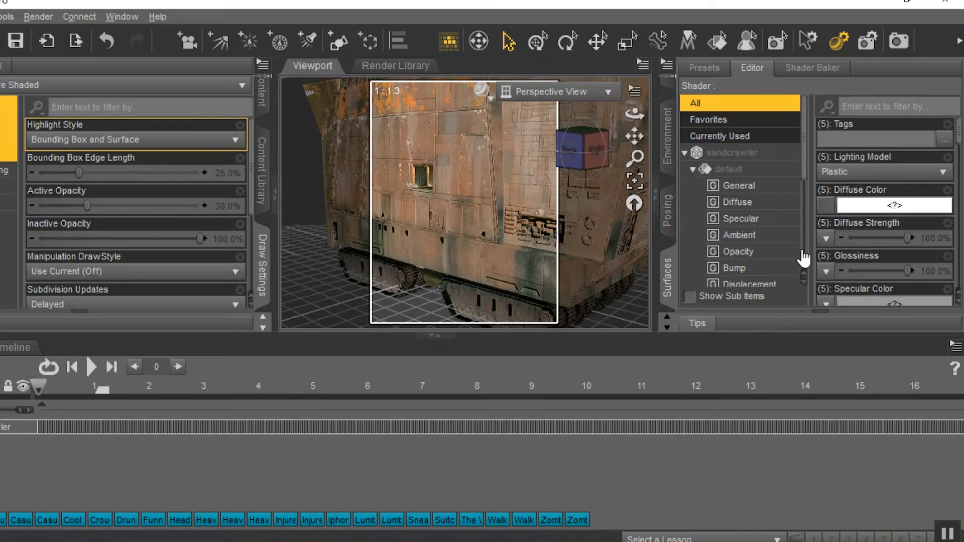
- Assign the sanccrawler_texture image as the bump map on the sandcrawler's surfaces and set Bump Strength to 117.5%
click(895, 100)
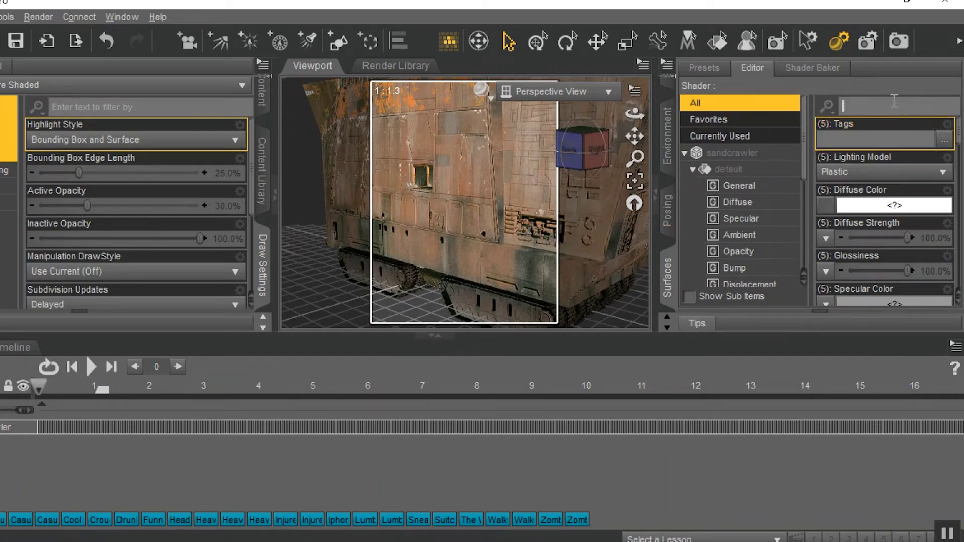
text(bump)
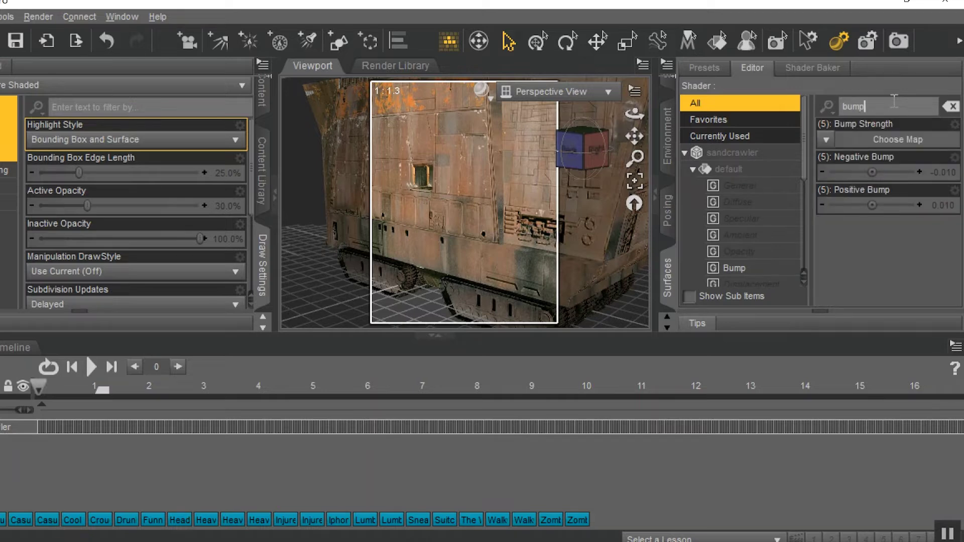
click(825, 141)
click(833, 159)
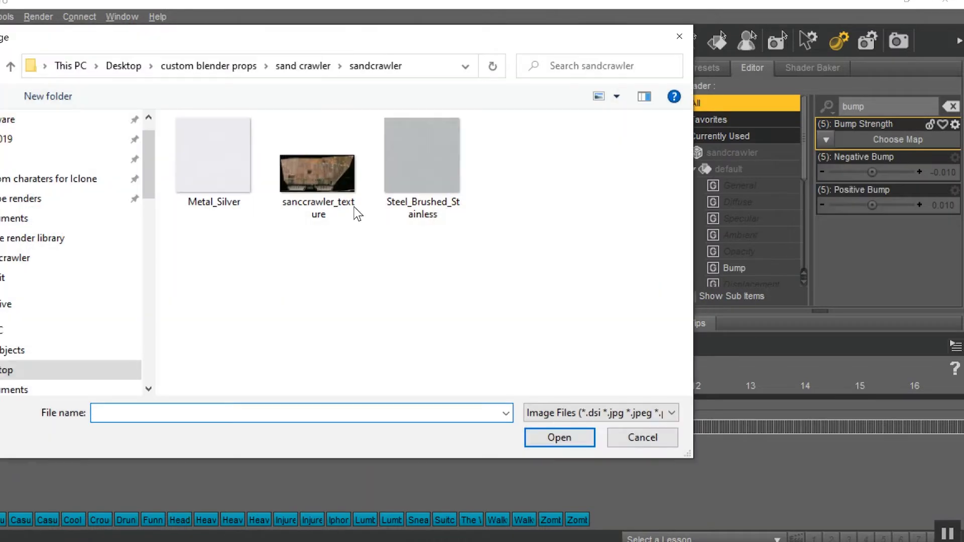
double_click(317, 182)
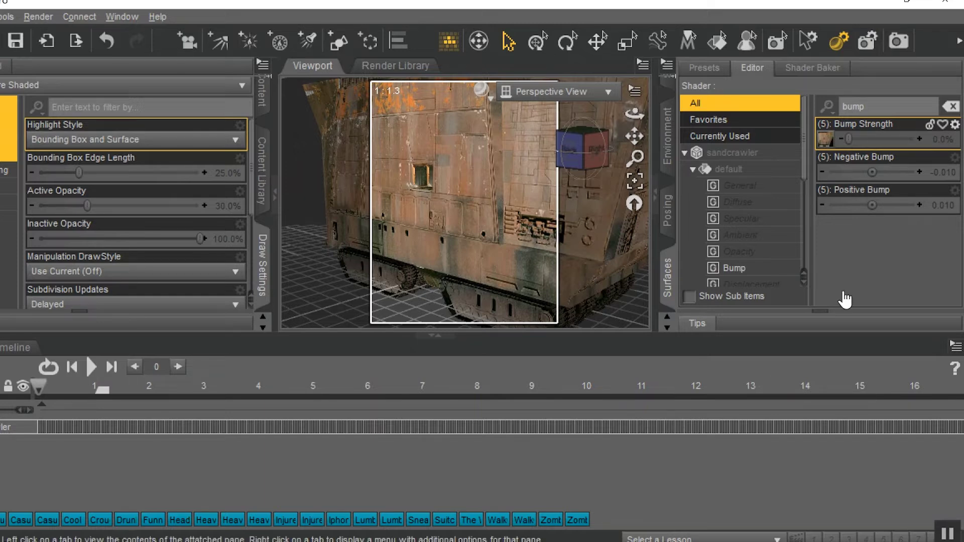
drag(850, 139, 887, 145)
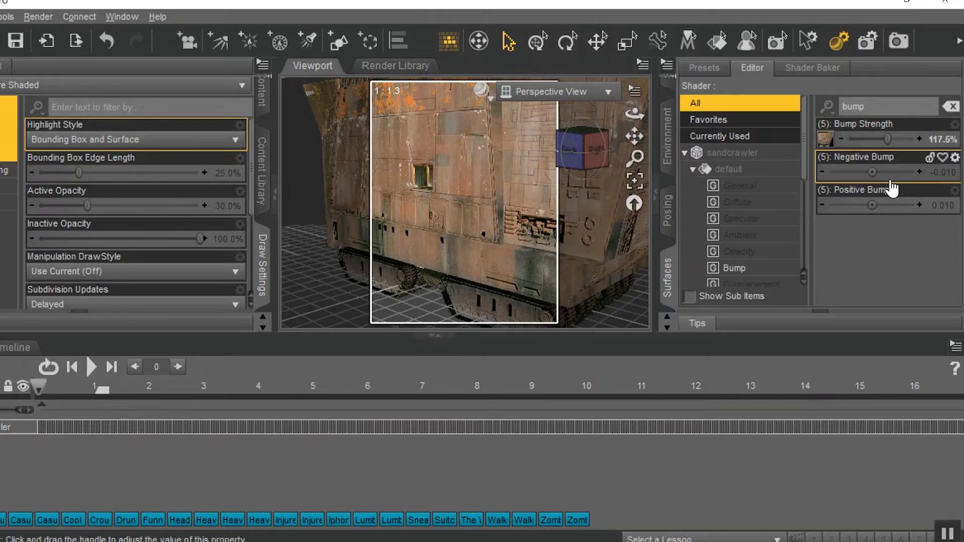
- Render the sandcrawler again with the bump map and review the surfaces' bump and displacement settings
click(33, 16)
click(50, 35)
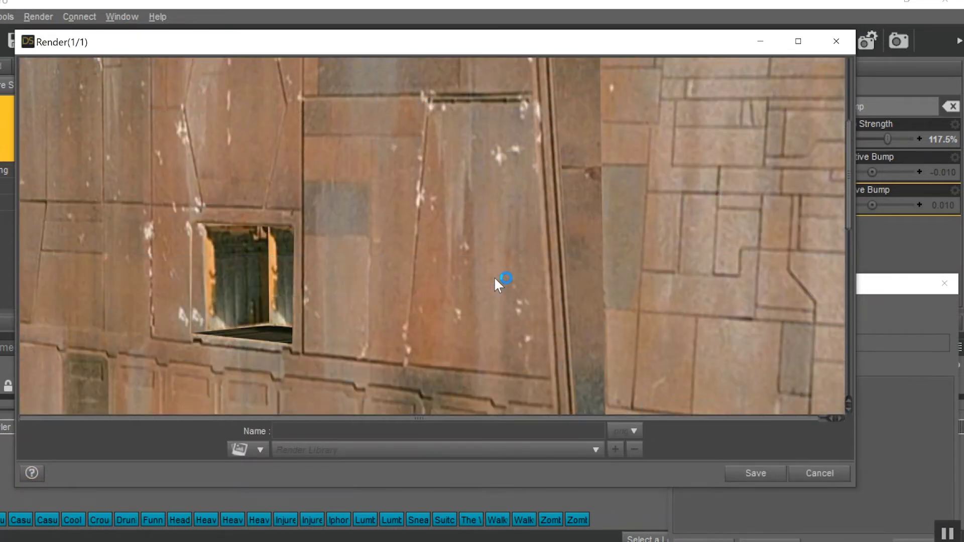
scroll(529, 328, down, 1)
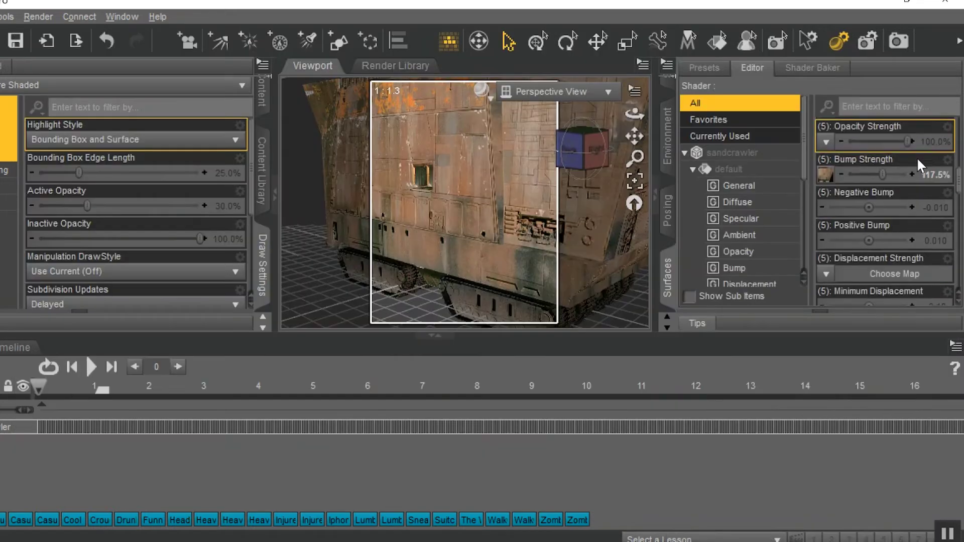
scroll(917, 157, down, 2)
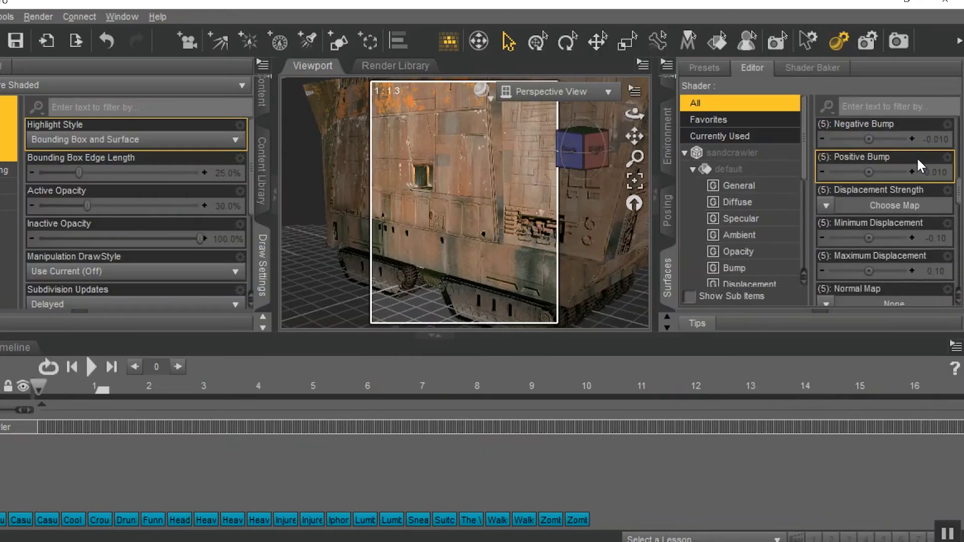
scroll(917, 158, up, 3)
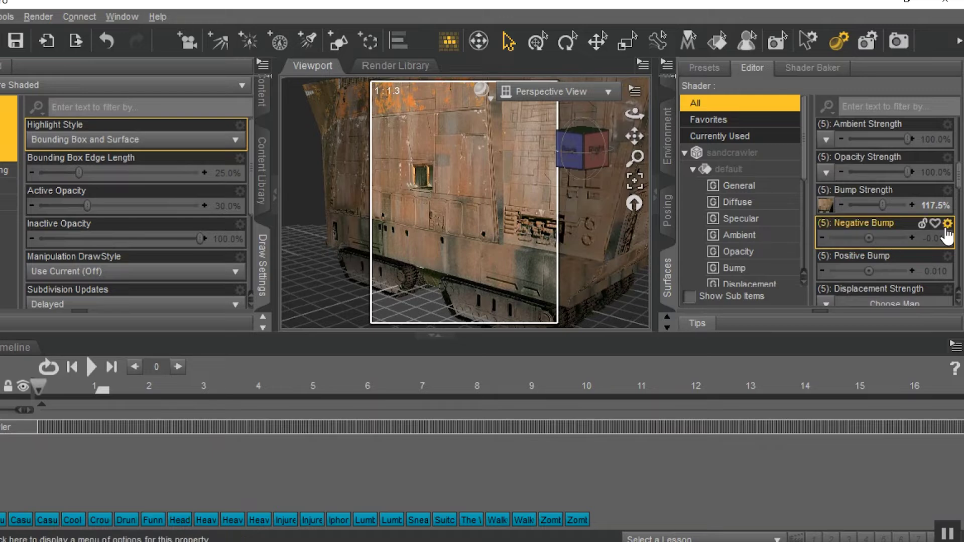
- Set Negative Bump to 0.66 on the sandcrawler's surfaces and render the scene
drag(869, 238, 881, 238)
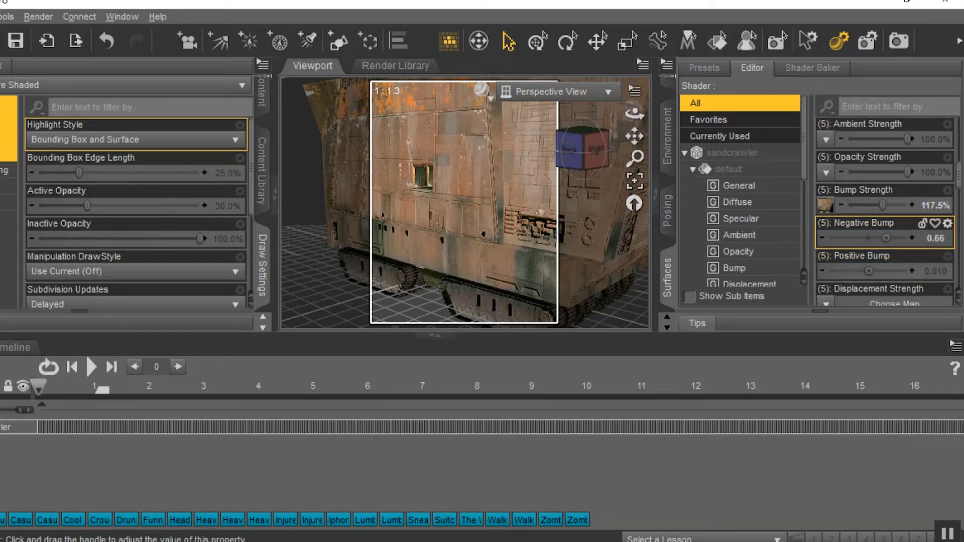
click(36, 18)
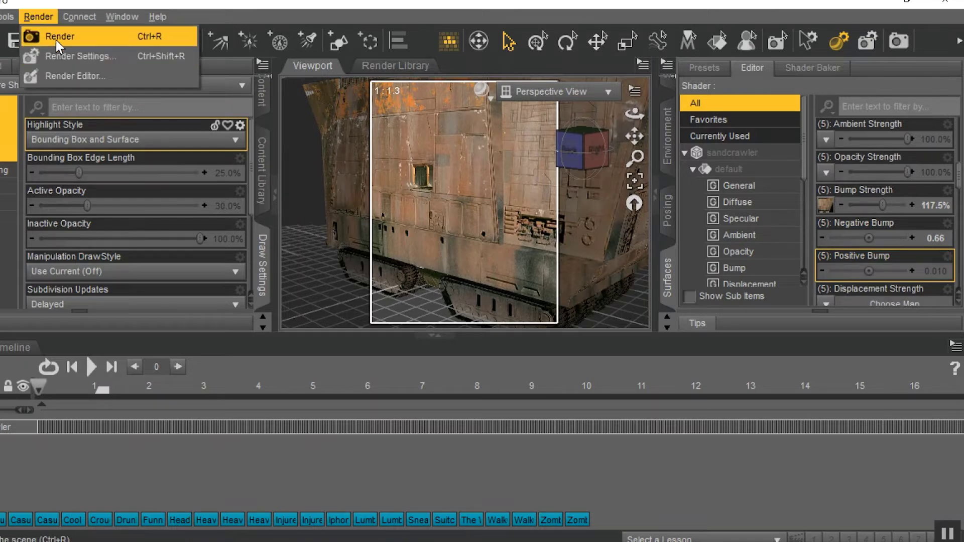
click(55, 36)
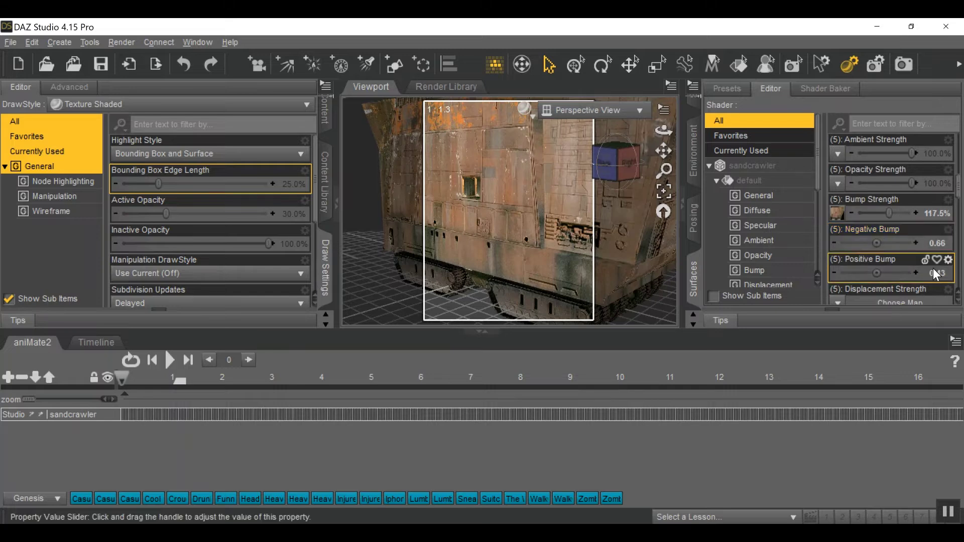
- Assign Steel_Brushed_Stainless.jpg as the normal map on the sandcrawler's surfaces, and render the model to check it
scroll(925, 273, down, 6)
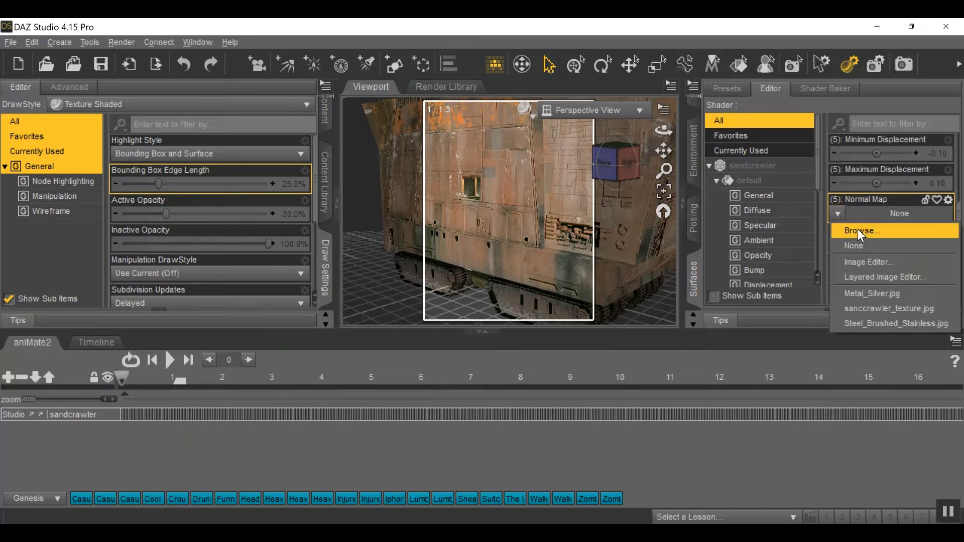
click(858, 229)
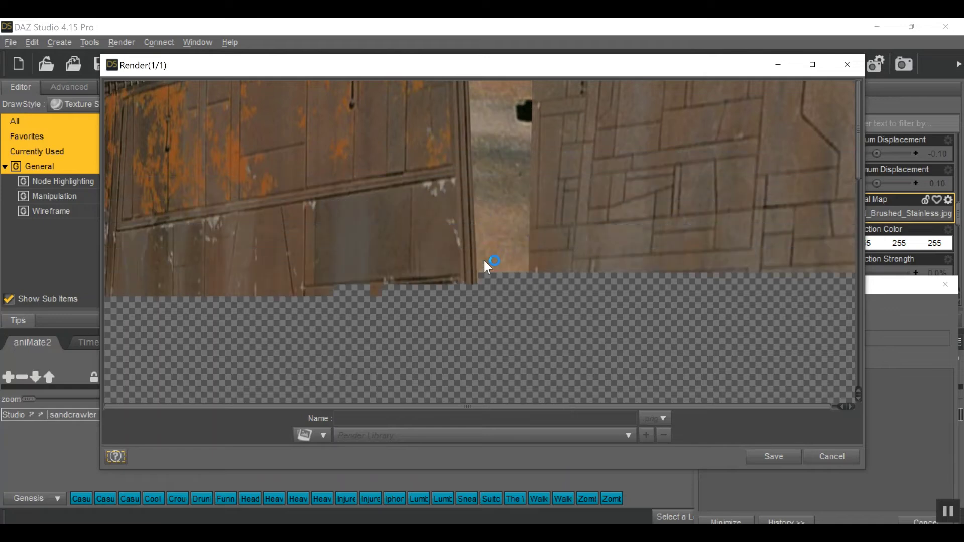
scroll(483, 258, down, 1)
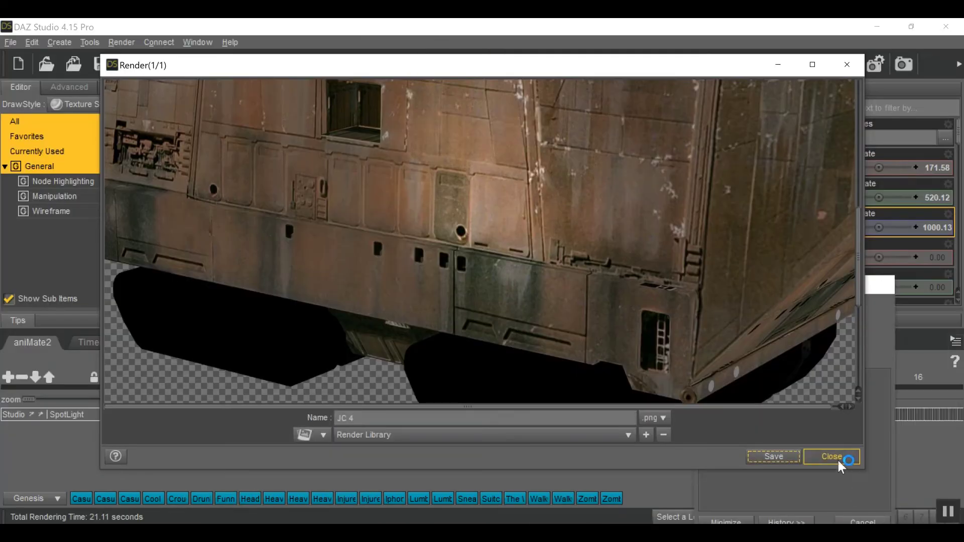
click(845, 456)
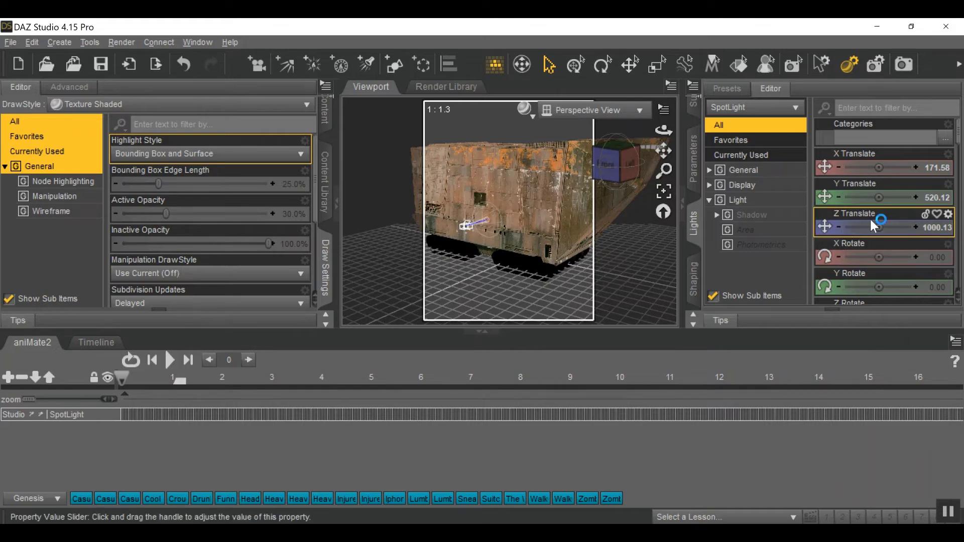
- Set the spotlight's Ray Length to 12.50
scroll(870, 218, down, 5)
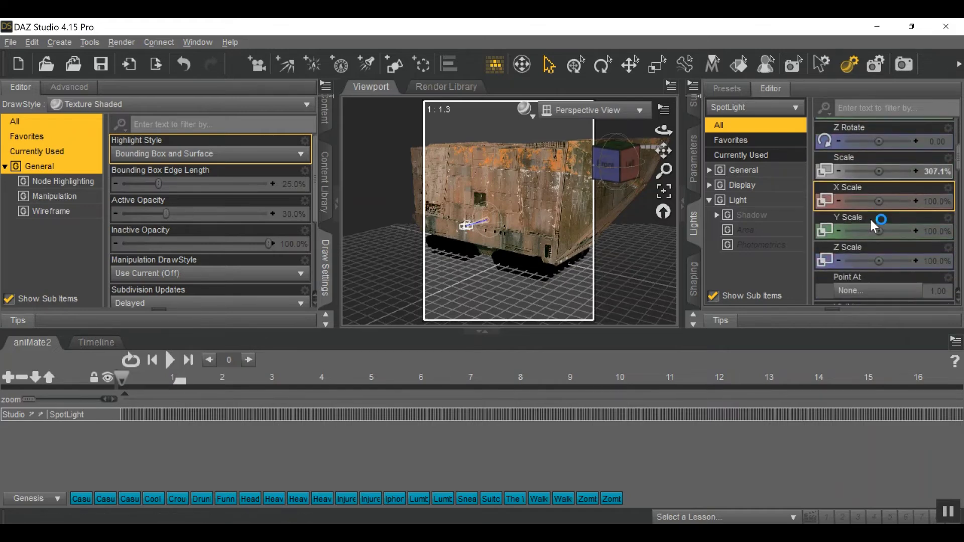
scroll(869, 218, down, 10)
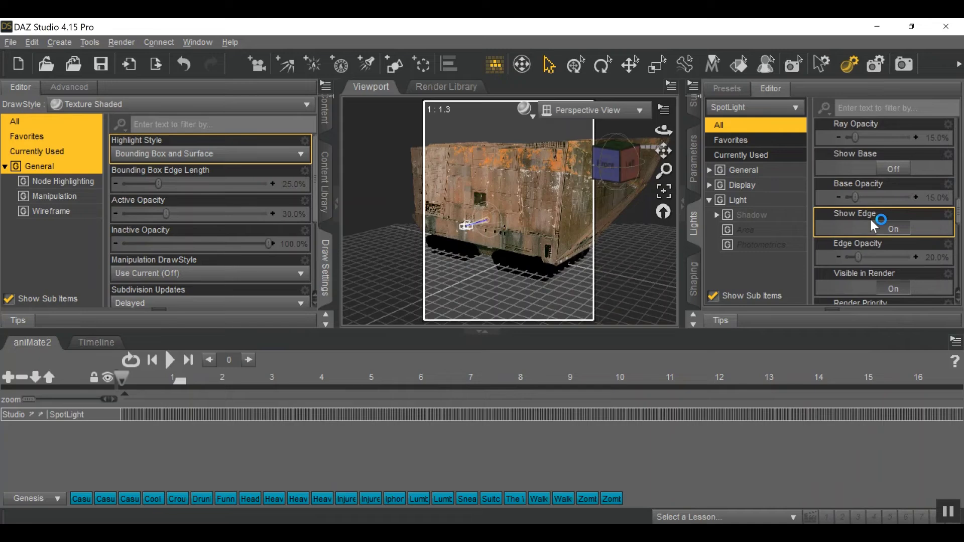
scroll(916, 268, up, 5)
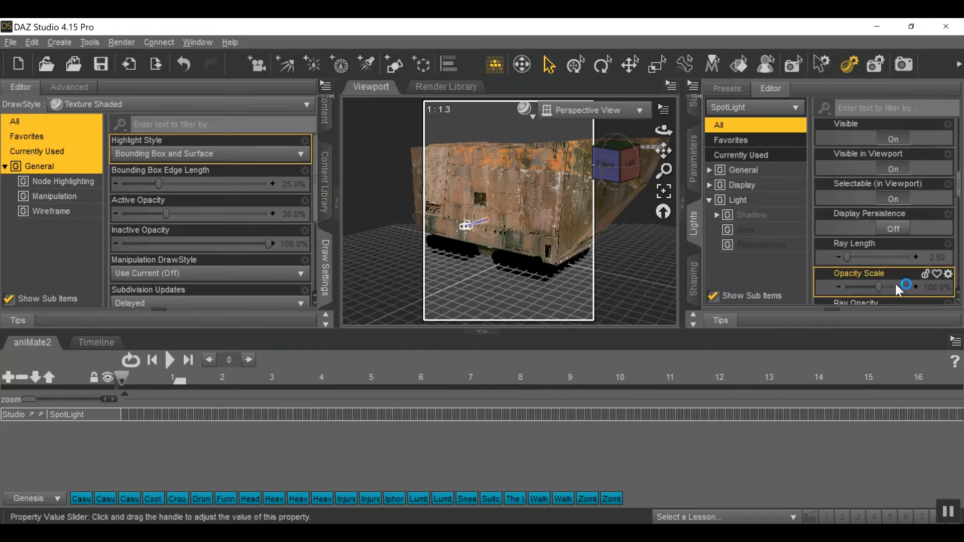
mouse_move(846, 257)
mouse_down()
mouse_move(874, 256)
mouse_move(854, 255)
mouse_up()
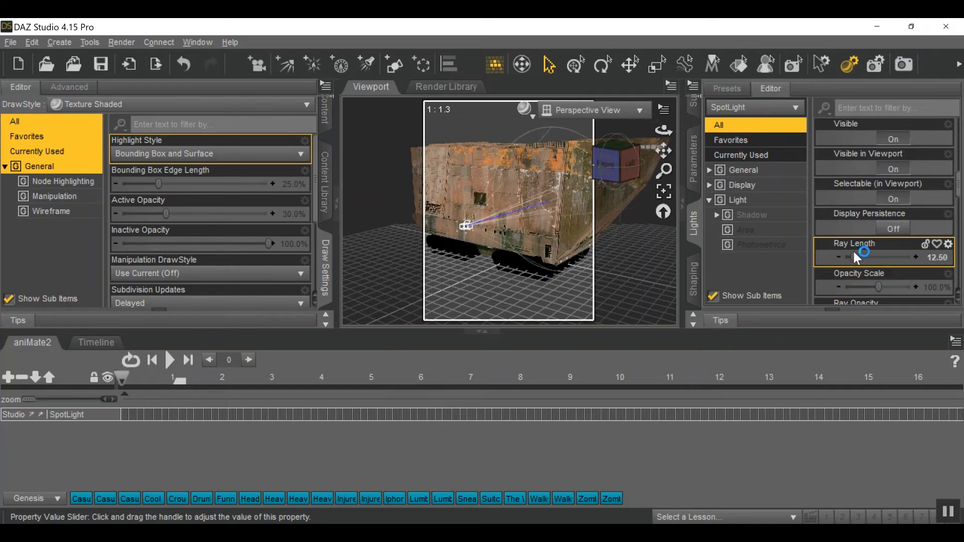